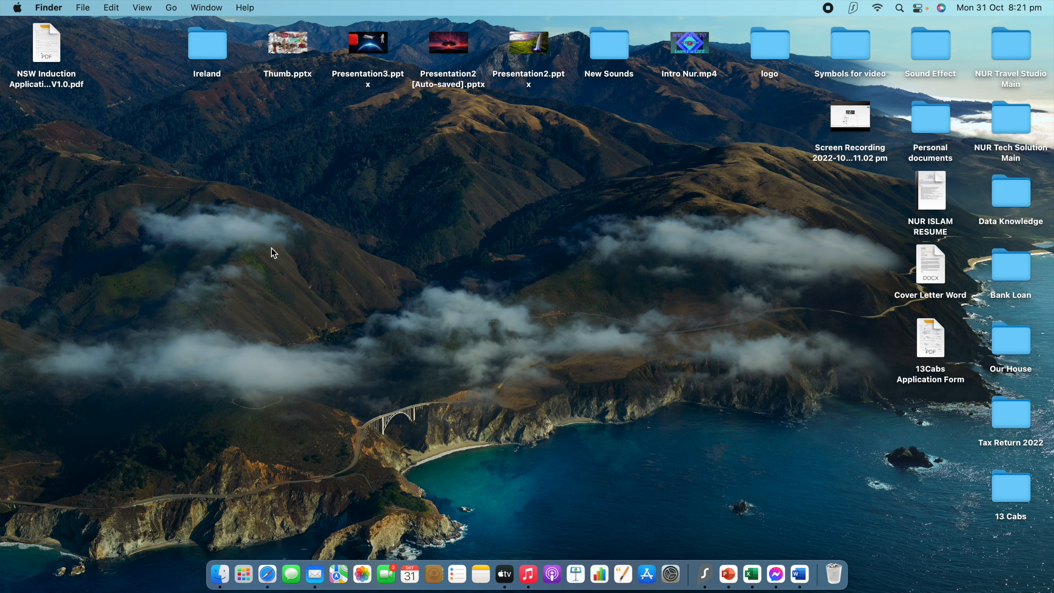
Move the NSW Induction Application Form V1.0.pdf icon from the desktop's top-left corner to mid-screen.
drag(47, 42, 492, 267)
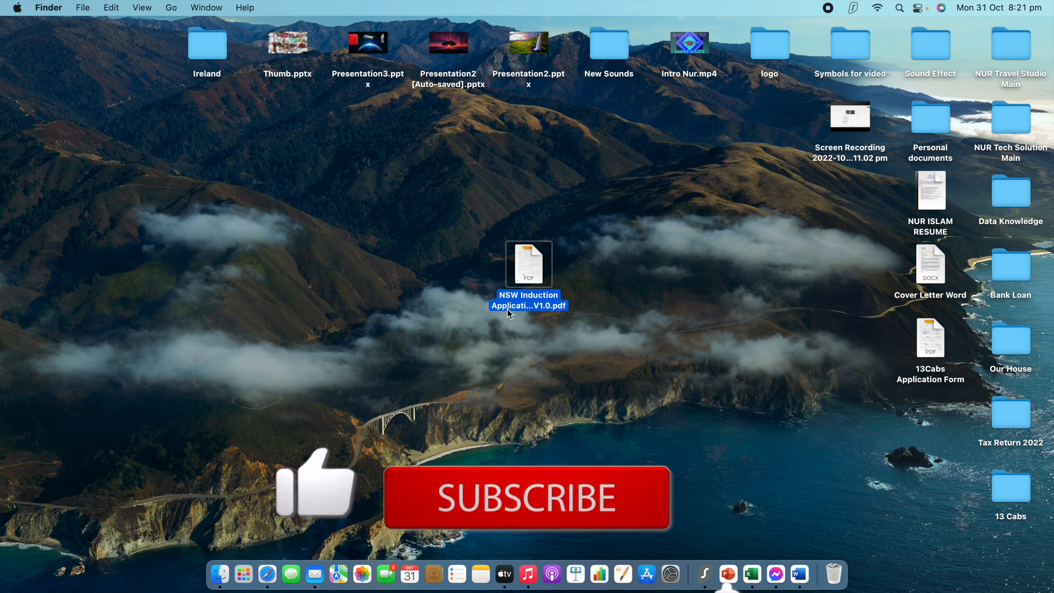
Open NSW Induction Application Form V1.0.pdf in Preview and widen the window to show the whole form.
double_click(541, 266)
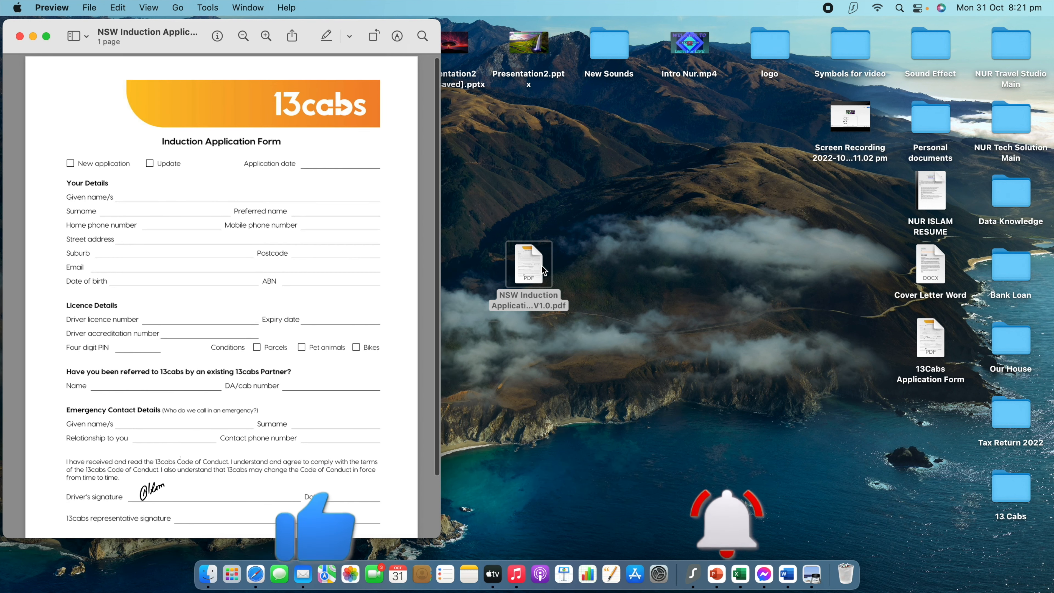
drag(442, 262, 1051, 275)
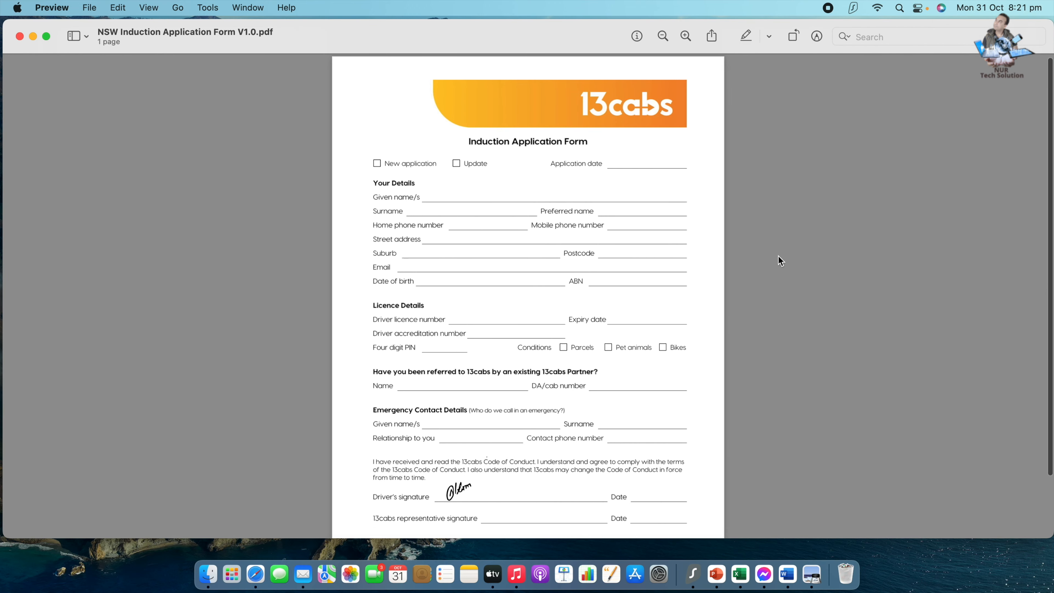
scroll(507, 251, up, 1)
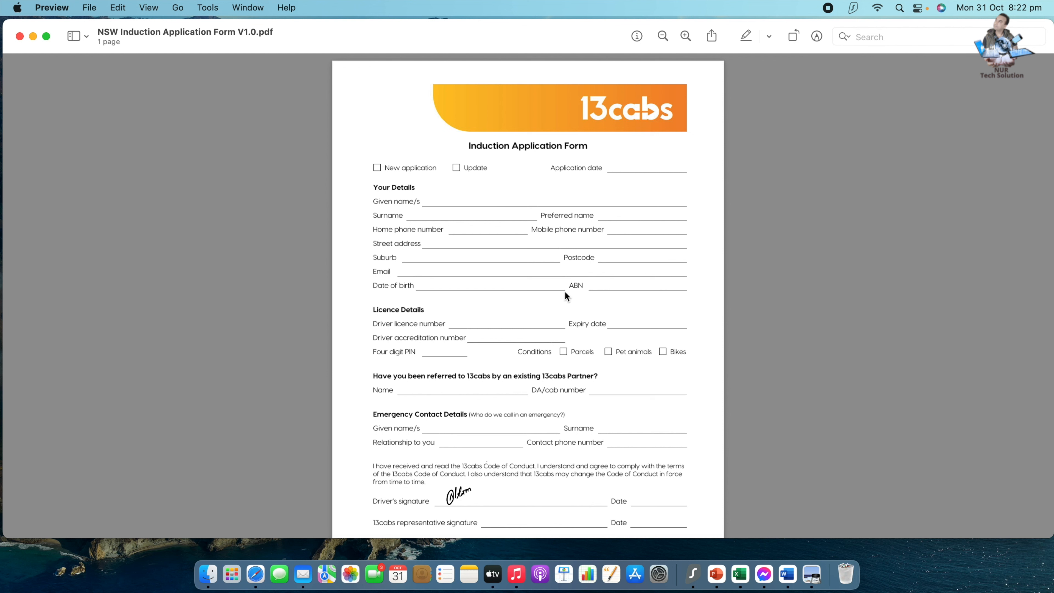
scroll(494, 284, down, 2)
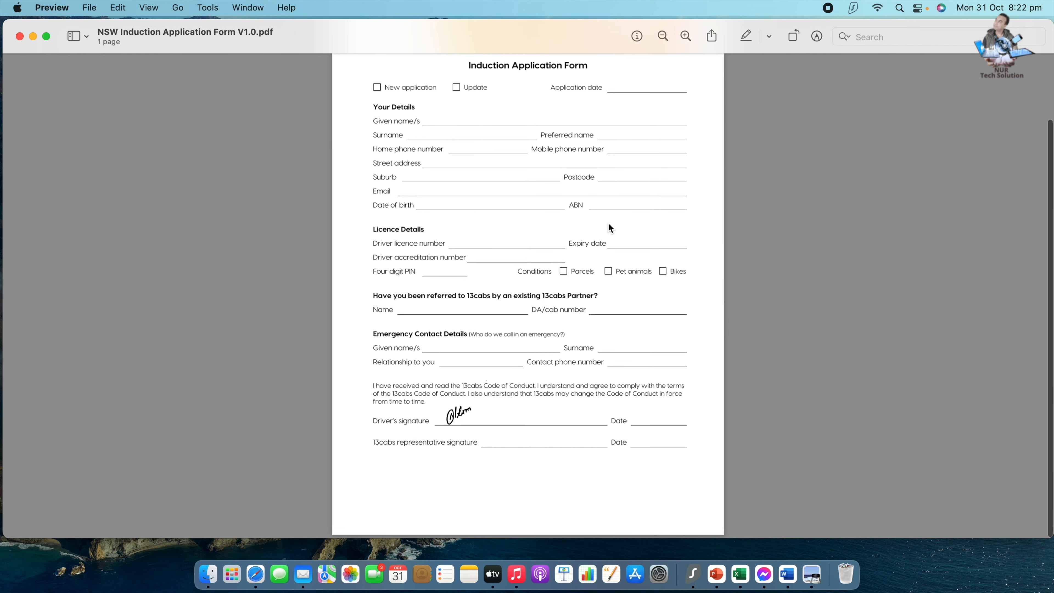
scroll(538, 282, up, 2)
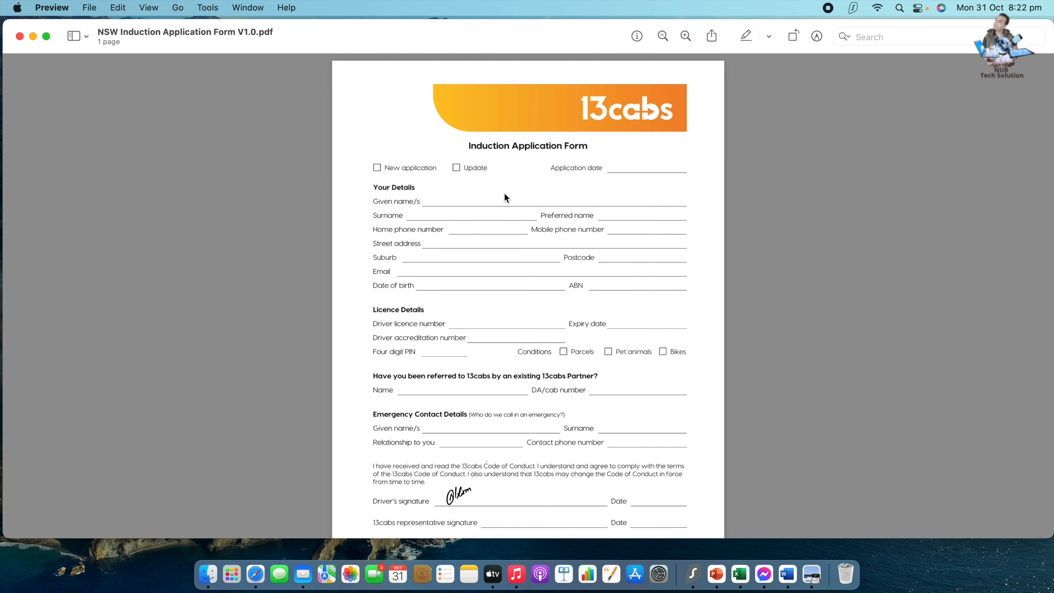
drag(394, 34, 381, 22)
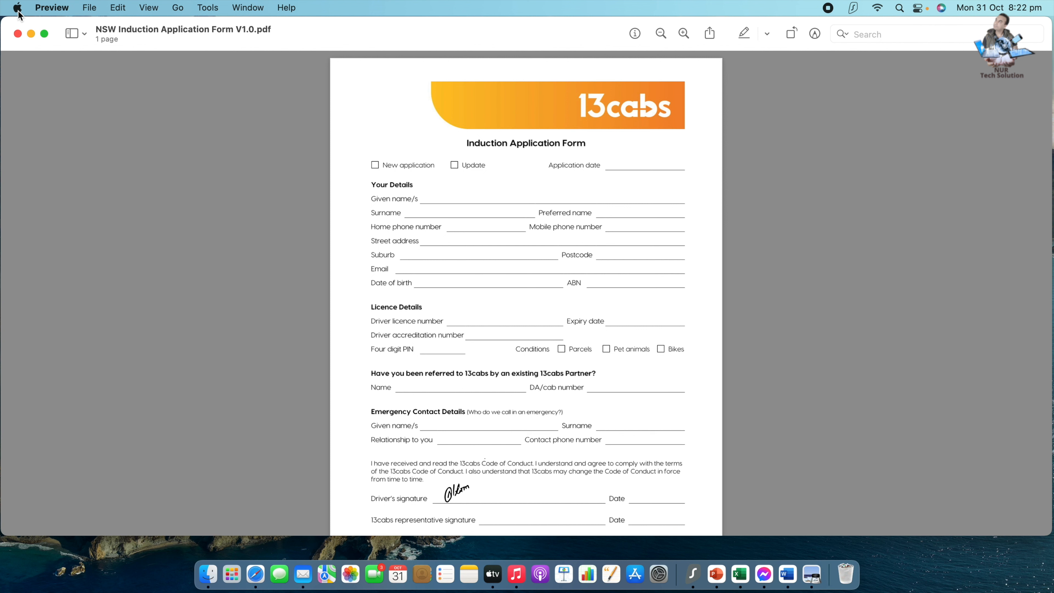
Show the Markup toolbar for writing on the 13cabs form.
click(52, 12)
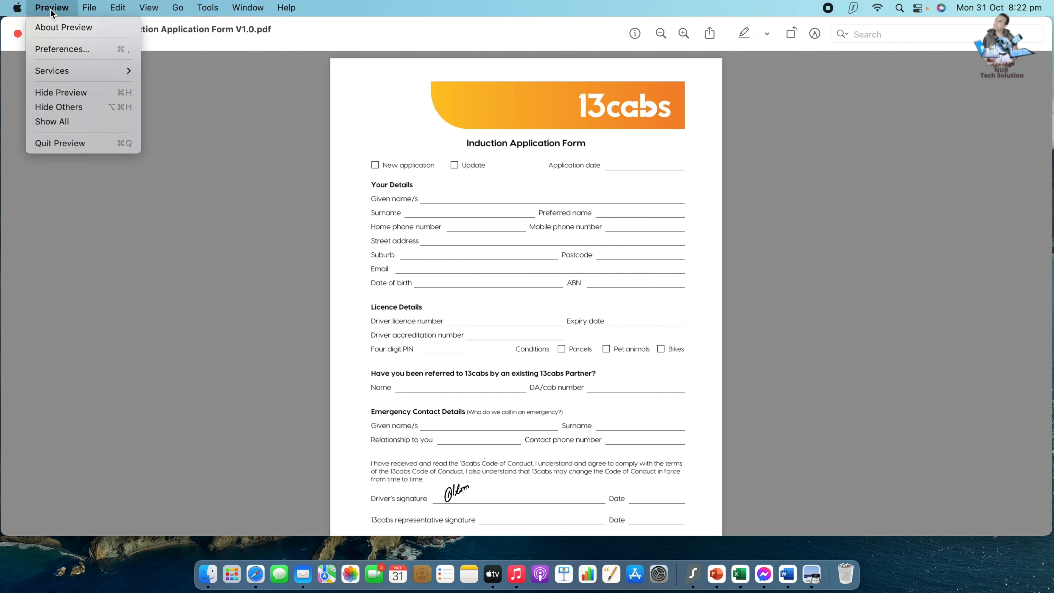
click(62, 8)
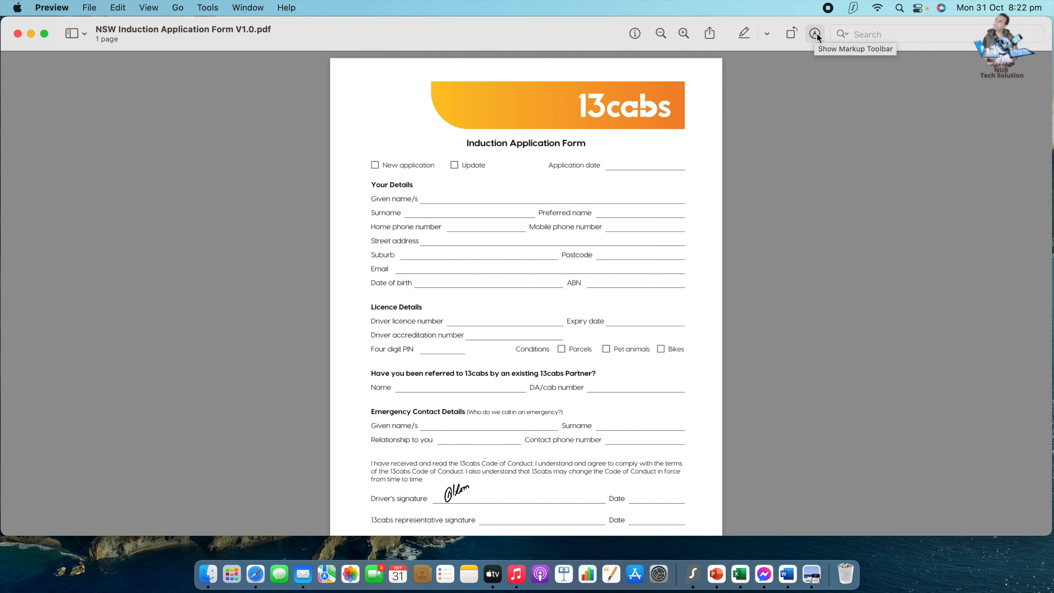
click(816, 34)
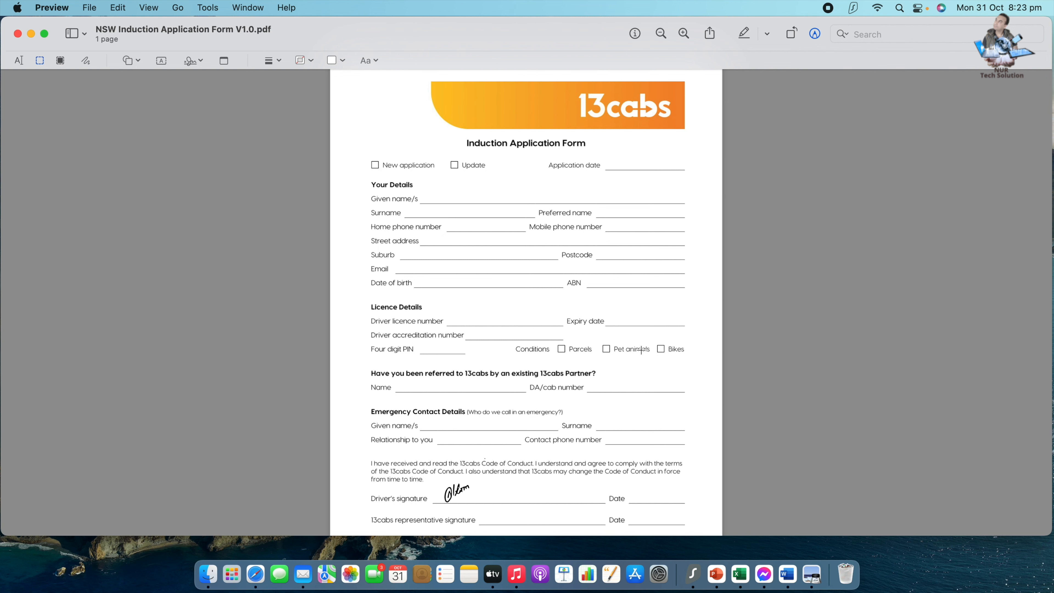
scroll(494, 397, down, 3)
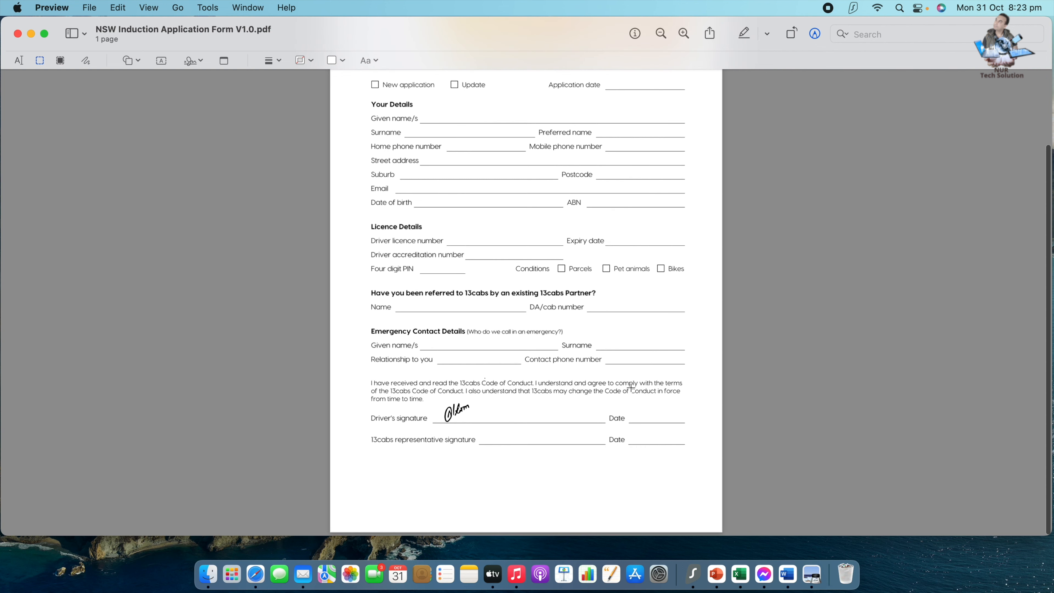
scroll(555, 436, up, 3)
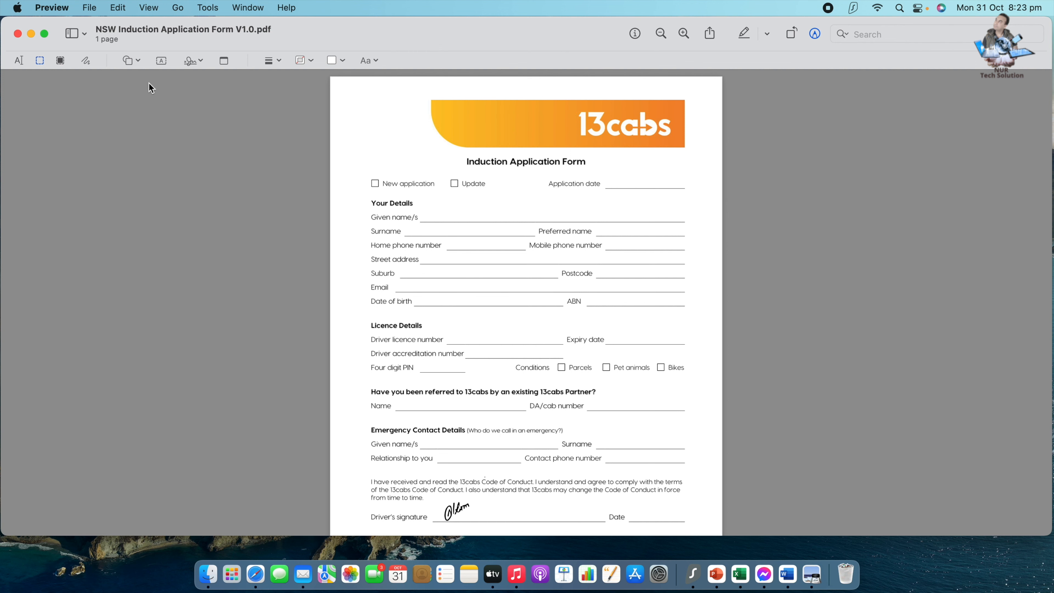
Zoom in on the New application checkbox and Your Details fields, then add a text box below the title.
scroll(130, 74, up, 5)
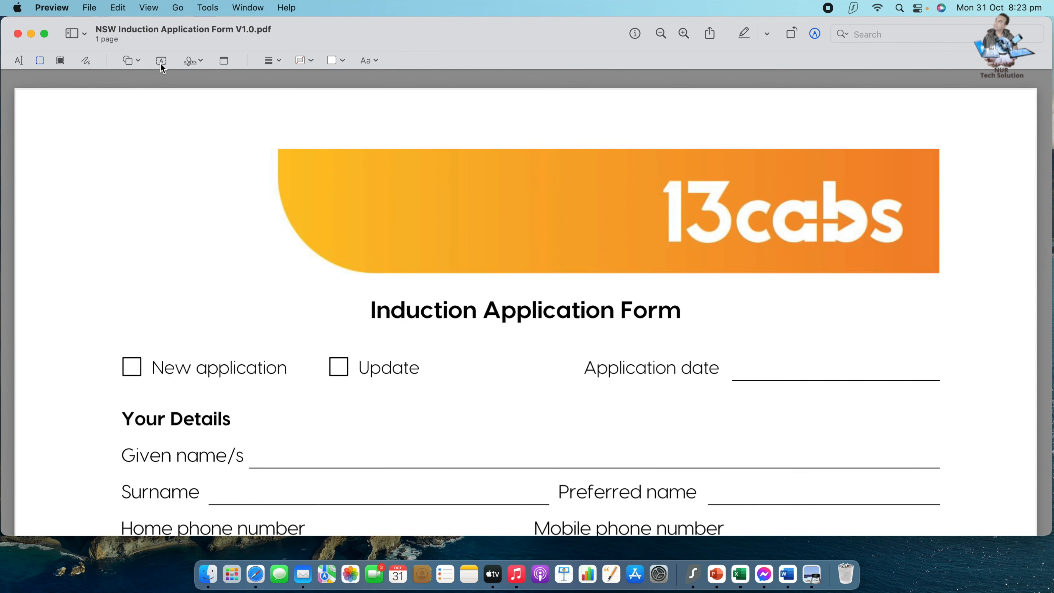
scroll(197, 188, down, 5)
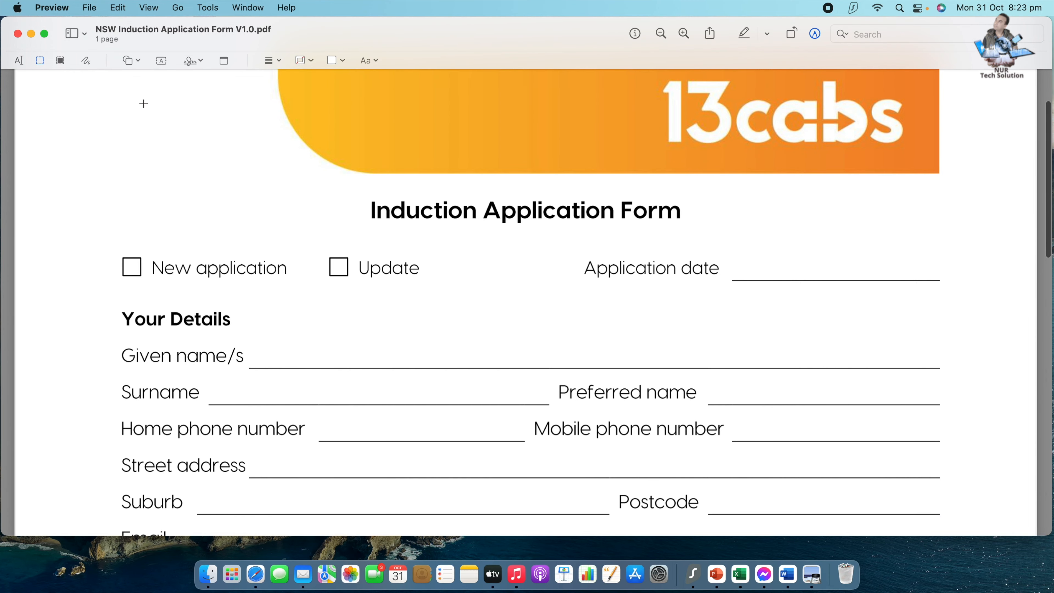
scroll(209, 129, up, 3)
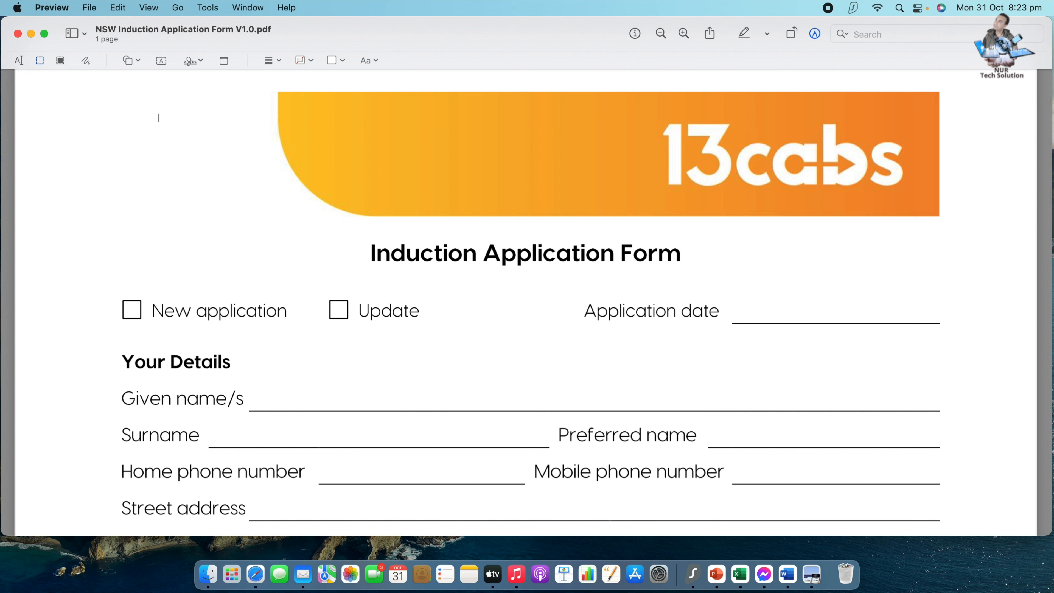
click(156, 59)
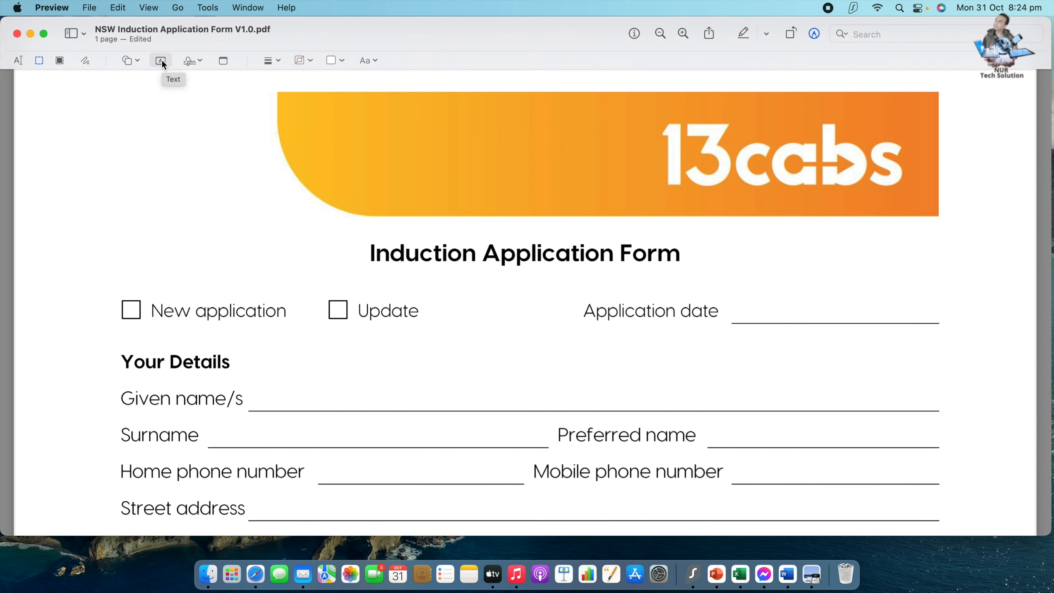
Add a text box containing X and drag it onto the New application checkbox.
click(162, 61)
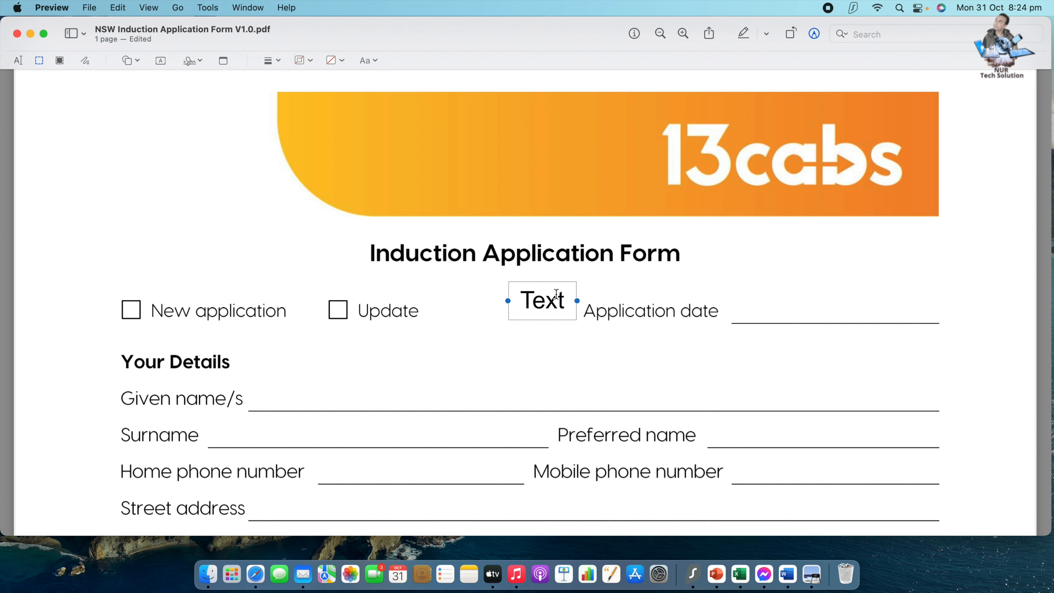
double_click(563, 303)
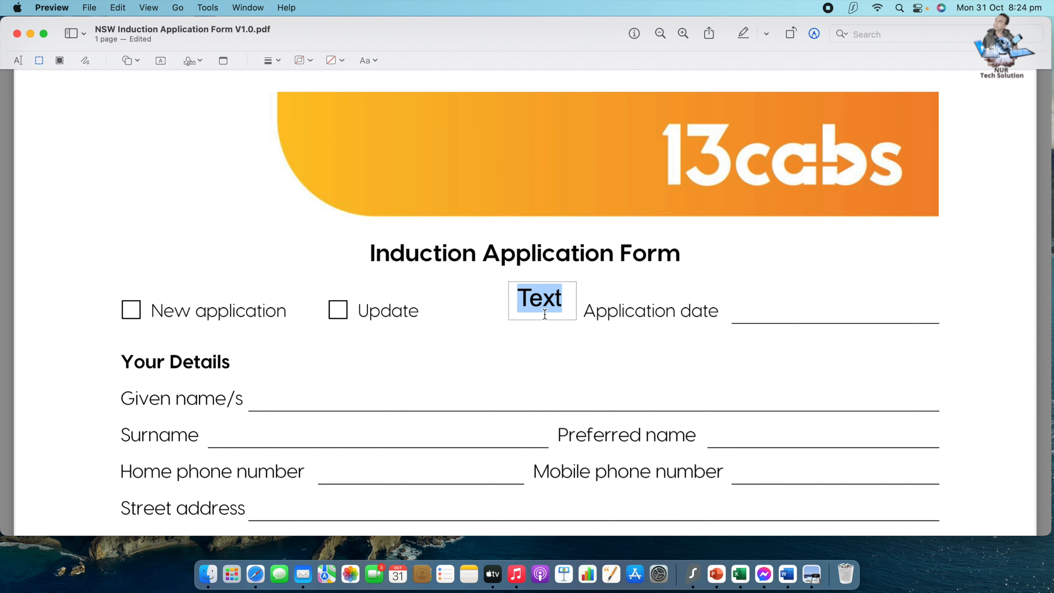
text(X)
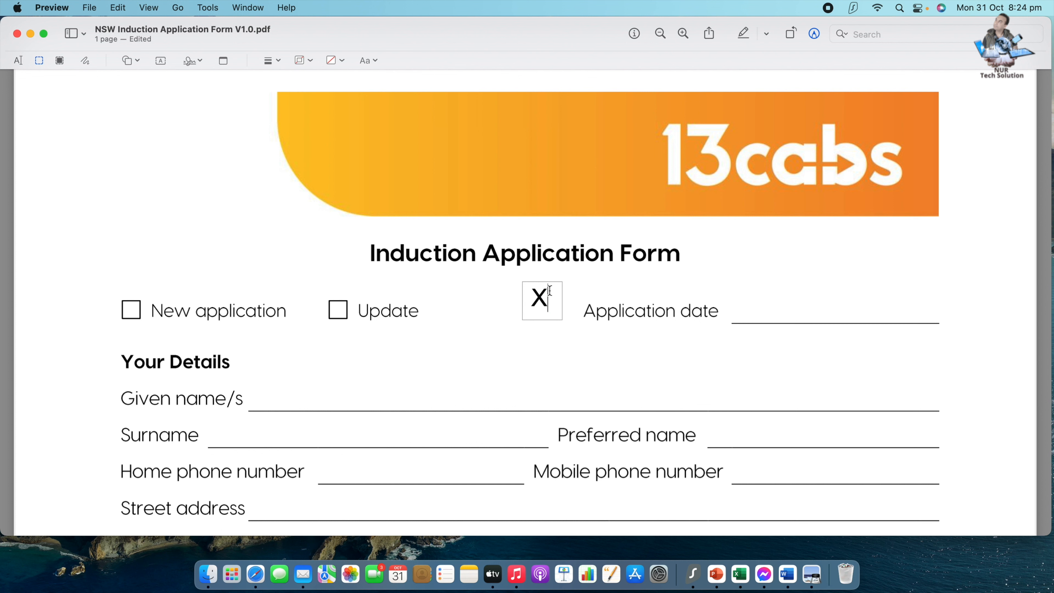
click(583, 291)
mouse_move(548, 298)
mouse_down()
mouse_move(430, 317)
mouse_move(136, 323)
mouse_move(135, 308)
mouse_up()
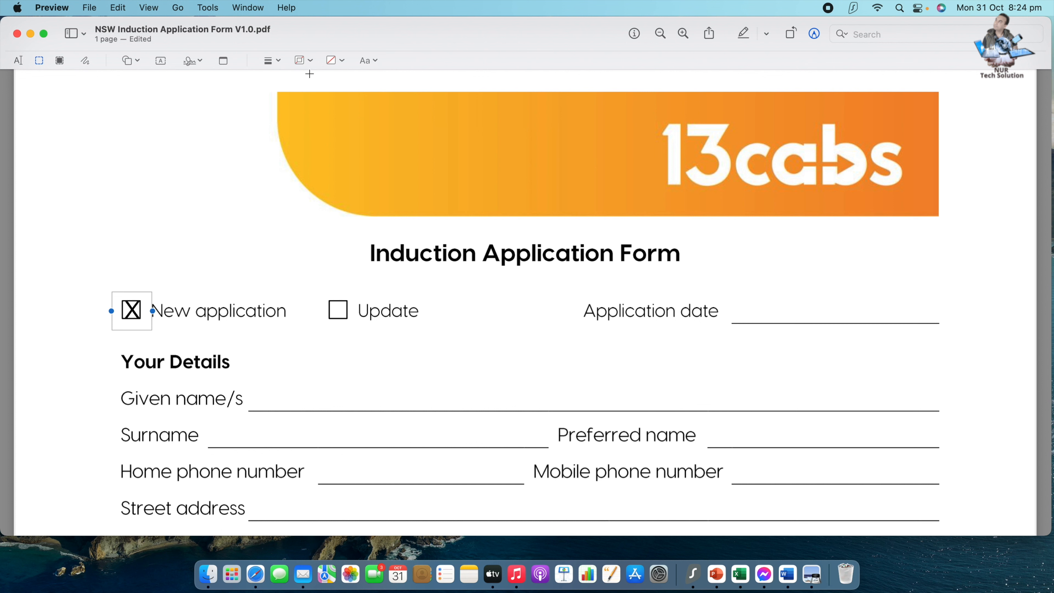
Adjust the X's text size in its style options, settling around 12 pt.
click(375, 62)
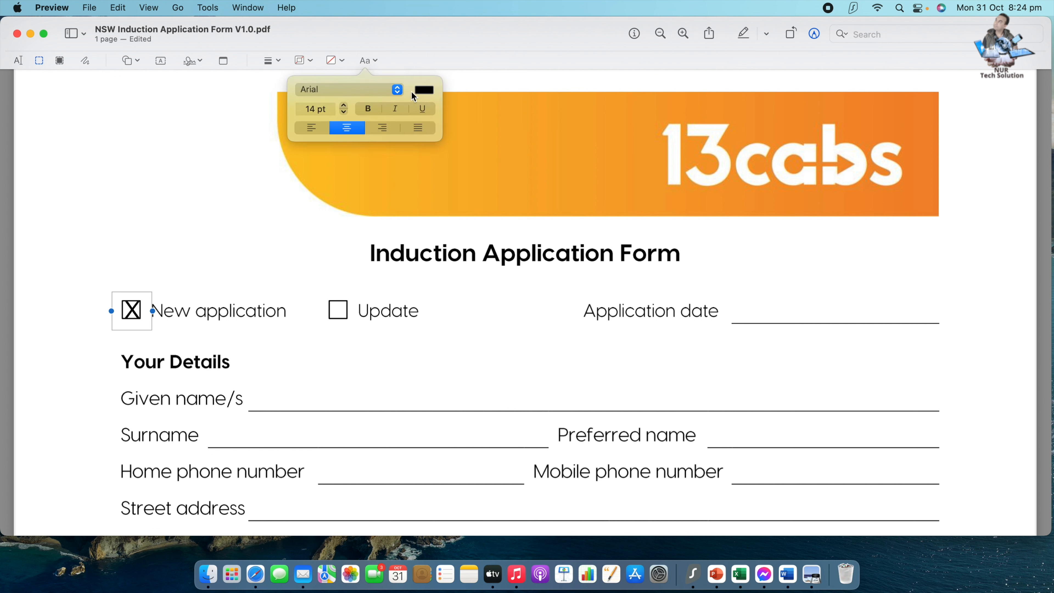
click(345, 106)
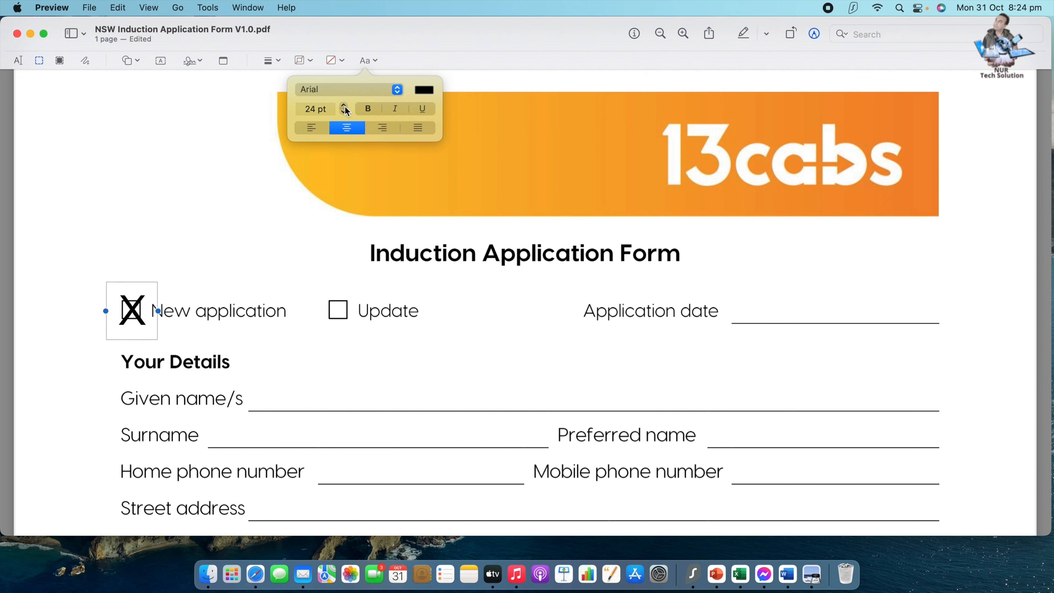
click(344, 112)
click(345, 112)
click(343, 112)
click(344, 112)
click(344, 112)
click(343, 112)
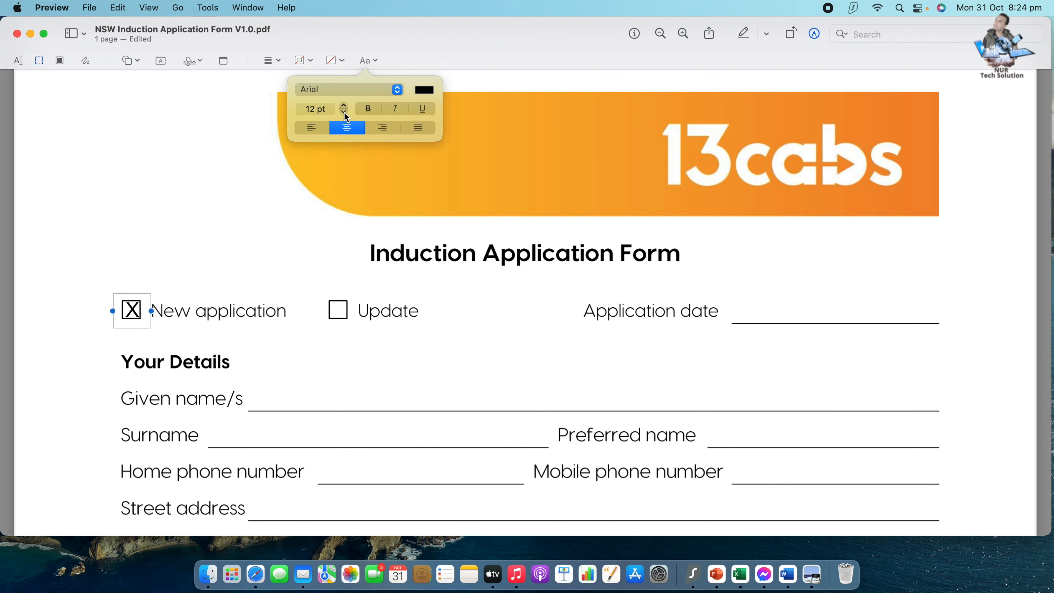
click(344, 112)
click(343, 105)
Keep the X's Arial font and nudge the X squarely into the New application checkbox.
click(397, 95)
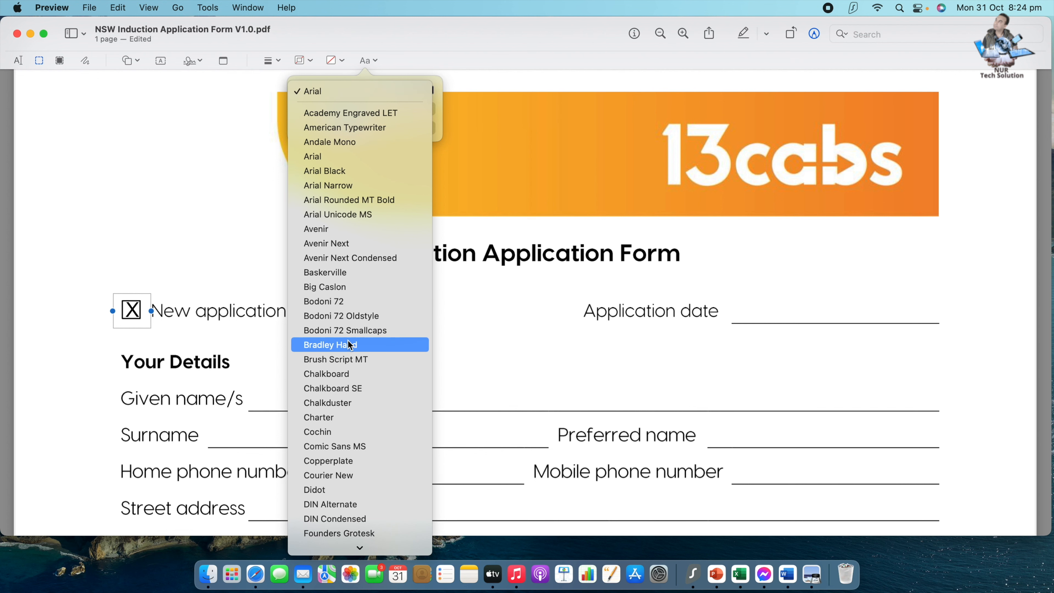
scroll(349, 343, down, 10)
scroll(350, 344, down, 3)
scroll(350, 344, up, 10)
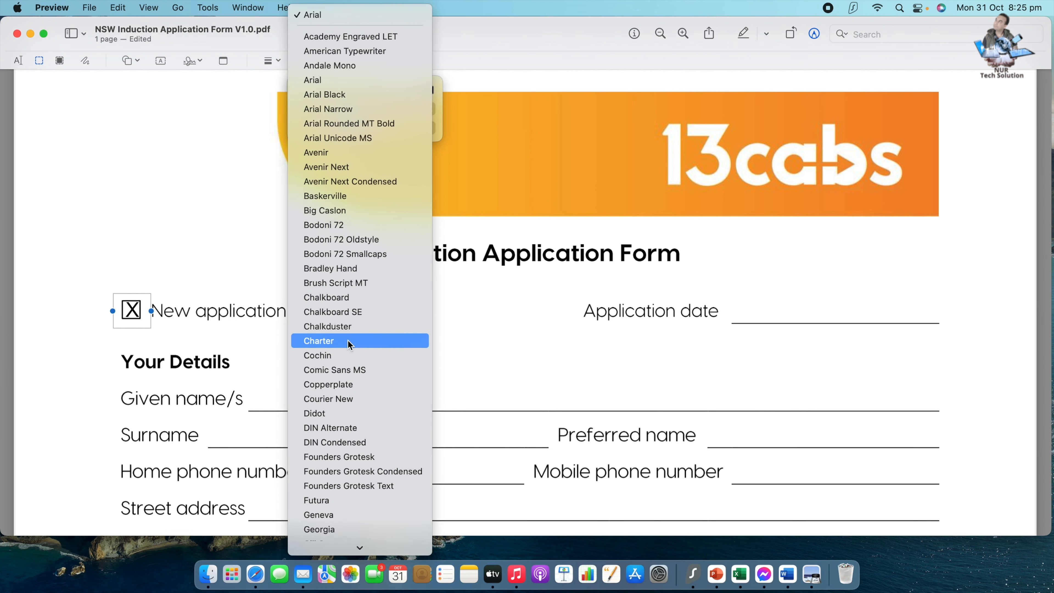
click(488, 76)
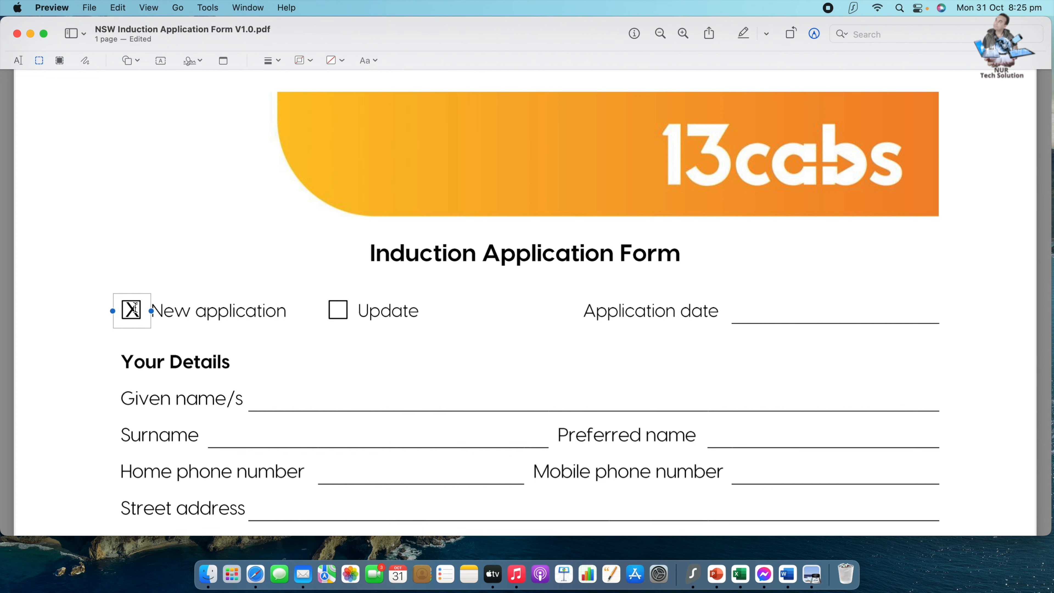
drag(133, 298, 132, 299)
click(366, 359)
Add a text box on the Given name/s line and type the applicant's given name.
scroll(287, 374, down, 3)
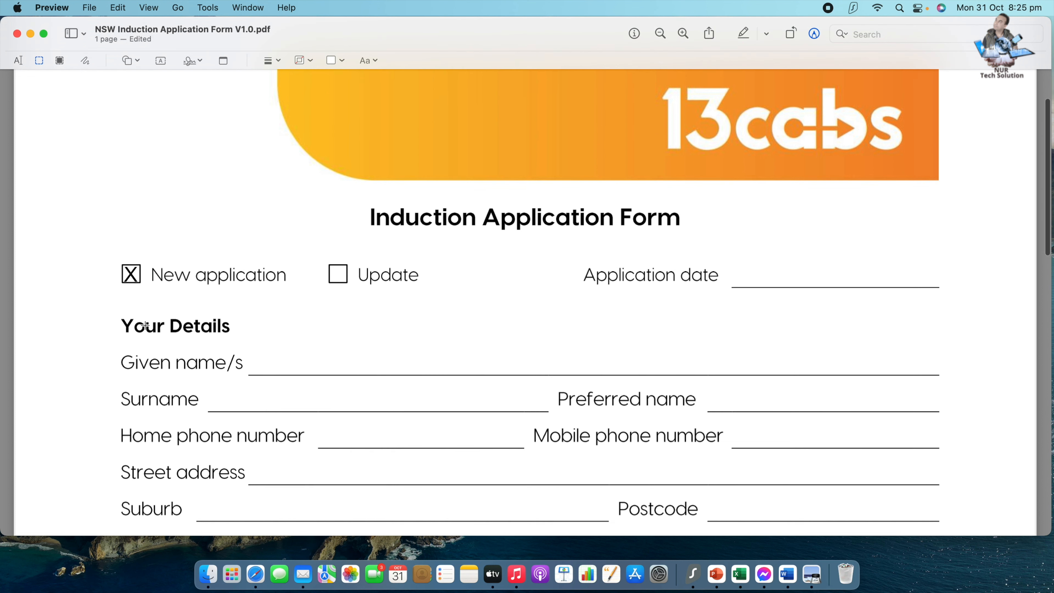
scroll(161, 332, down, 3)
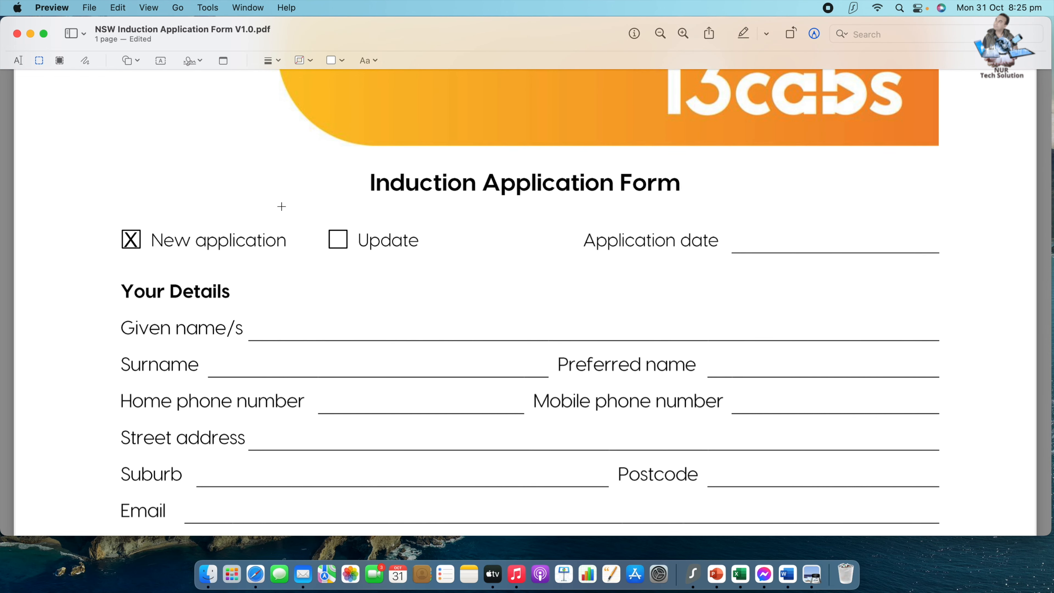
click(160, 61)
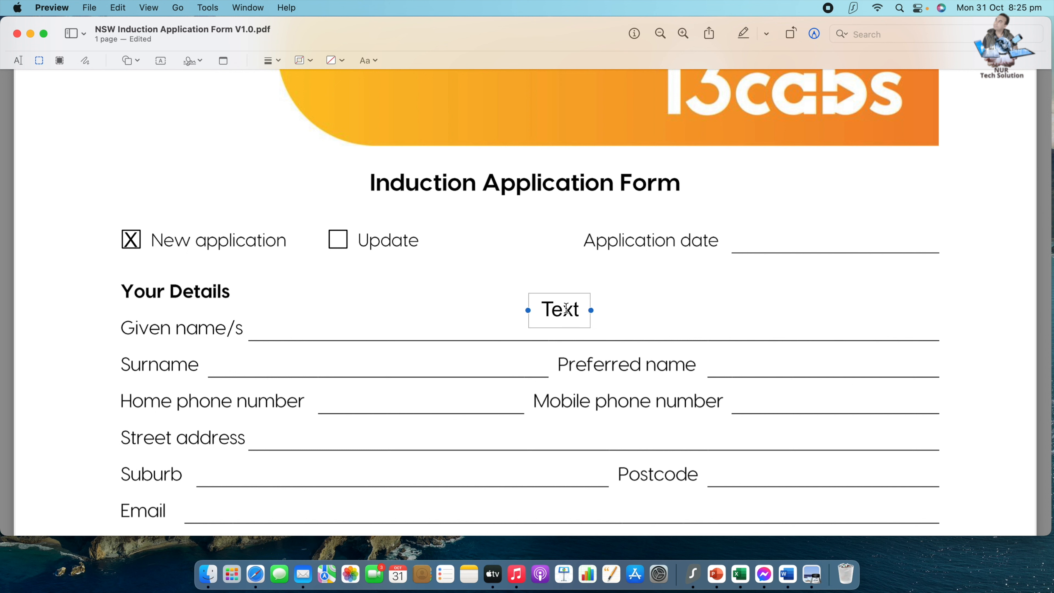
drag(559, 298, 293, 311)
double_click(311, 324)
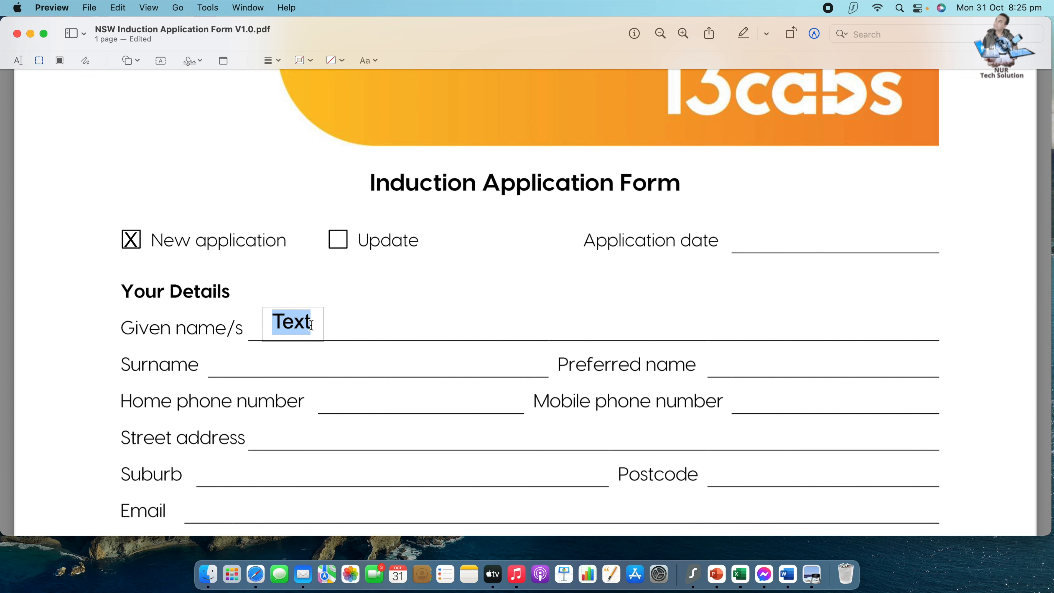
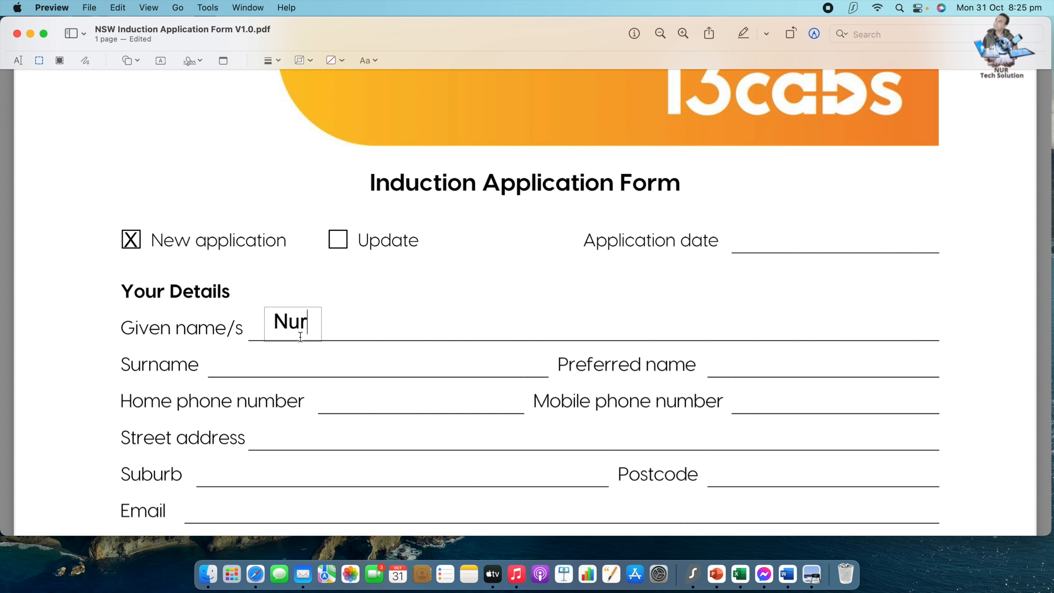
click(431, 318)
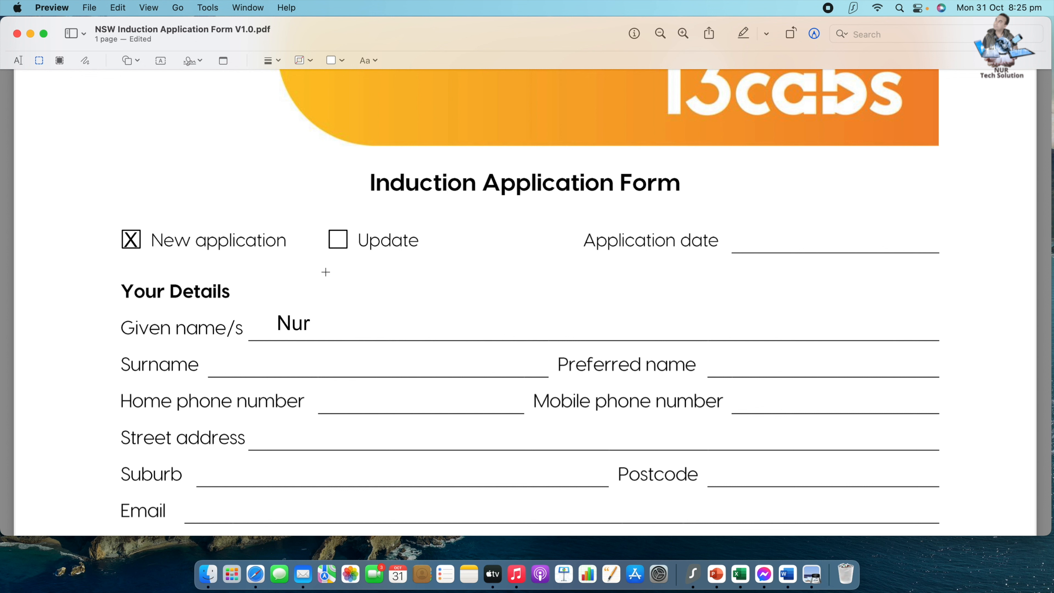
Add a text box on the Surname line and type the applicant's surname.
click(162, 62)
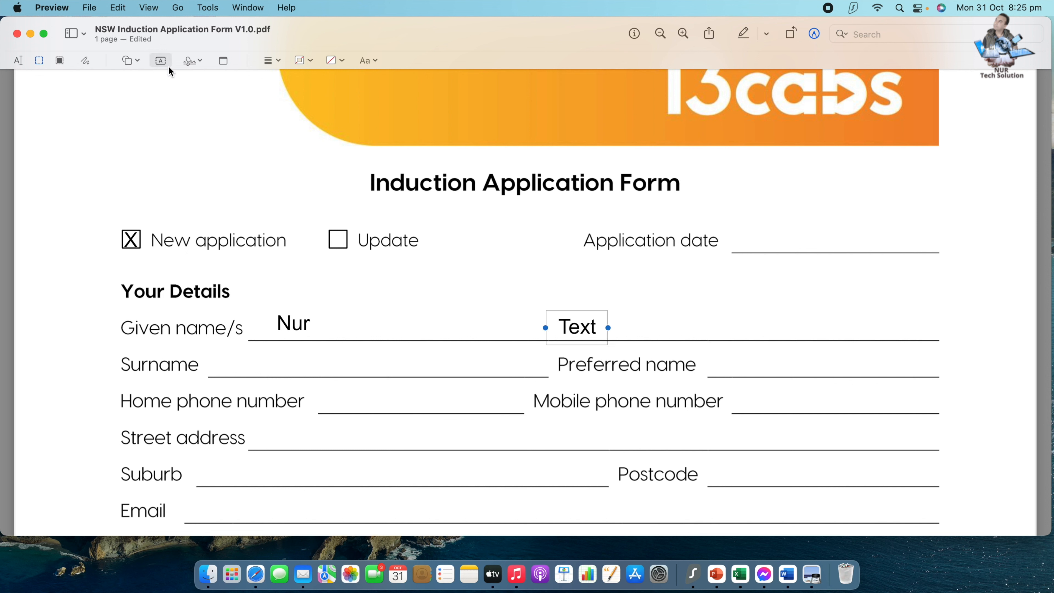
drag(579, 321, 271, 360)
double_click(287, 364)
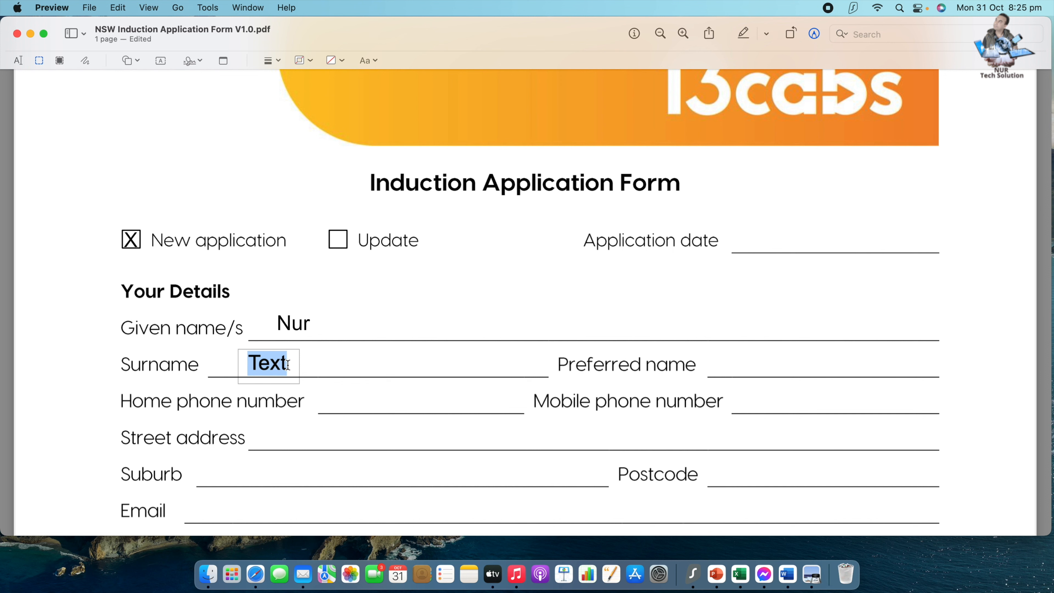
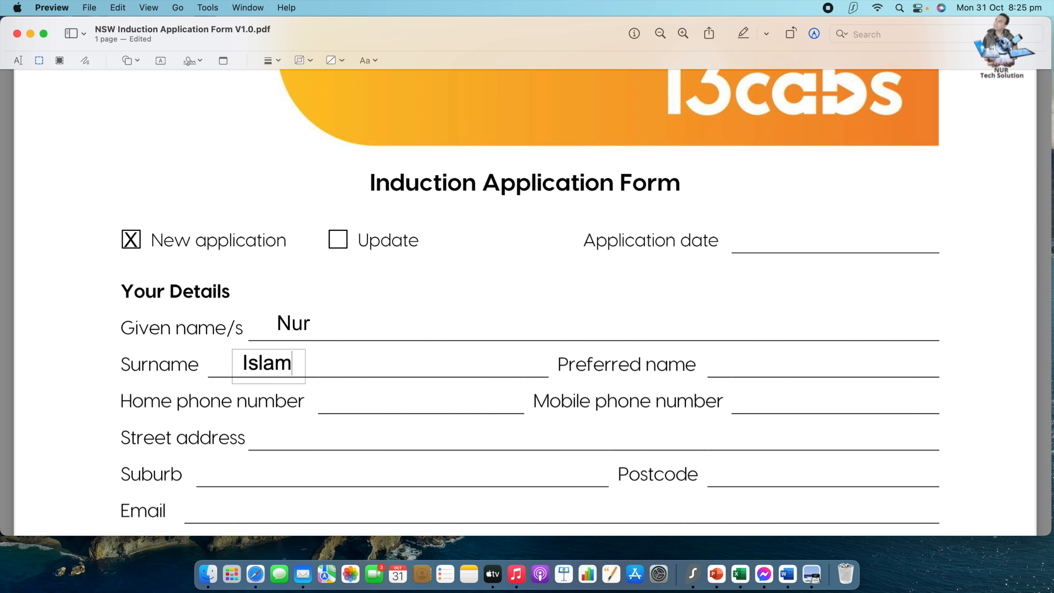
scroll(764, 328, down, 2)
click(740, 327)
Type the applicant's mobile number in a text box on the Mobile phone number line, widened to fit one line.
scroll(418, 341, down, 2)
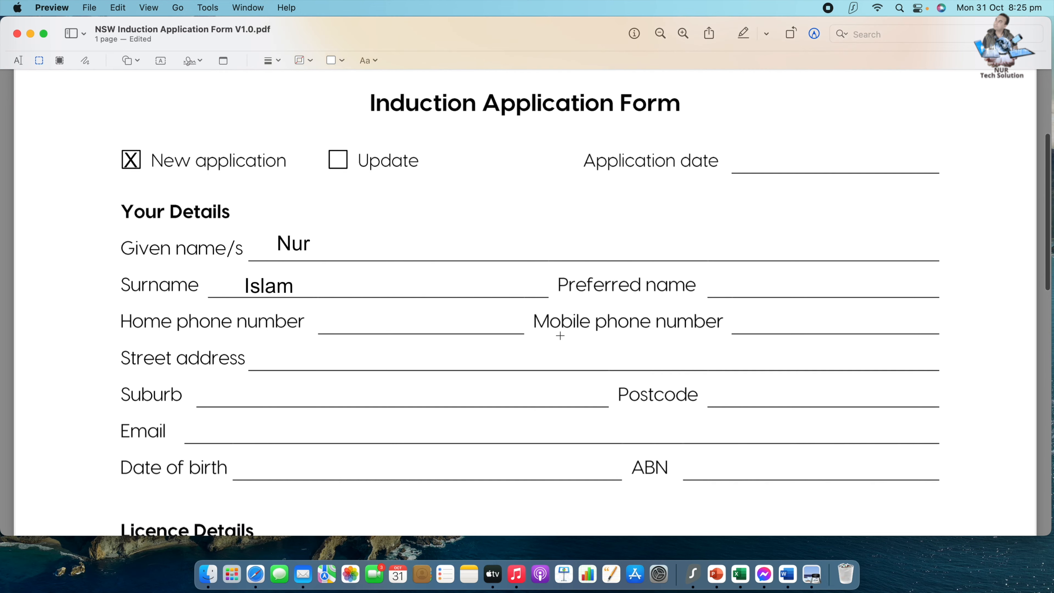
click(750, 326)
click(160, 61)
drag(598, 344, 795, 323)
double_click(794, 326)
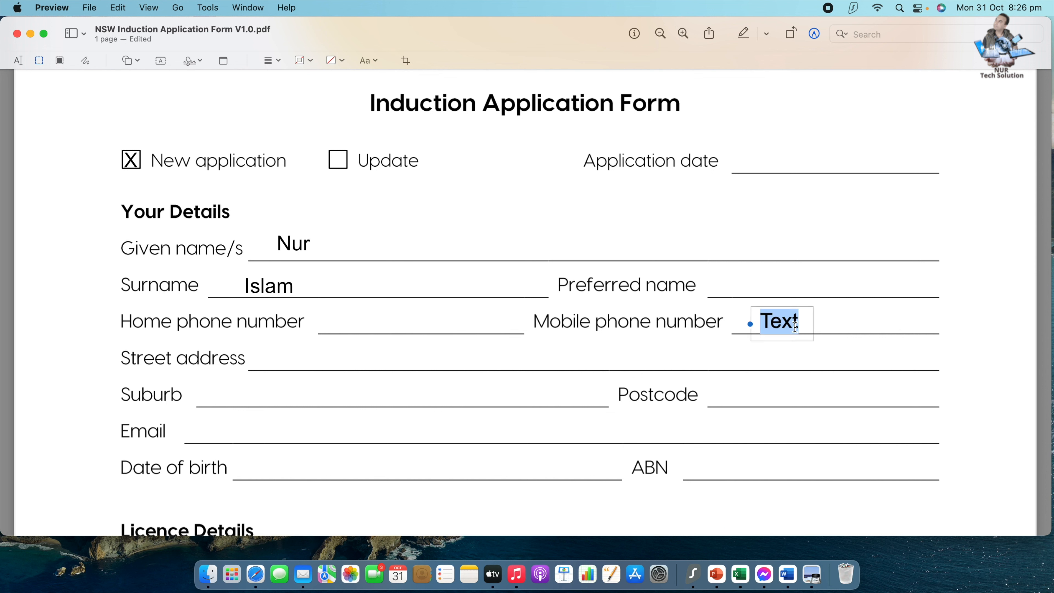
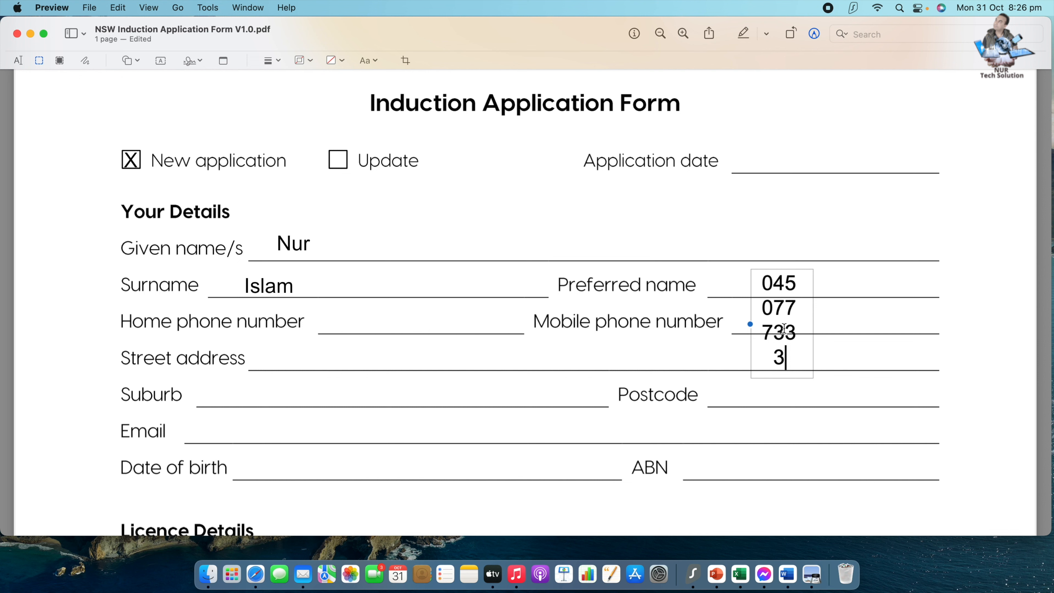
drag(813, 324, 848, 325)
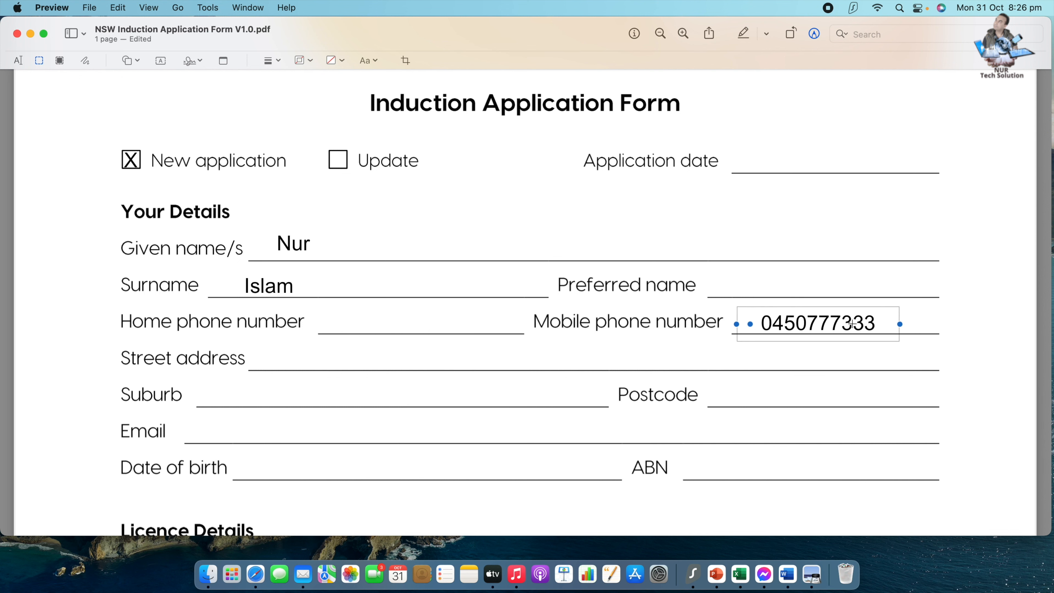
click(833, 274)
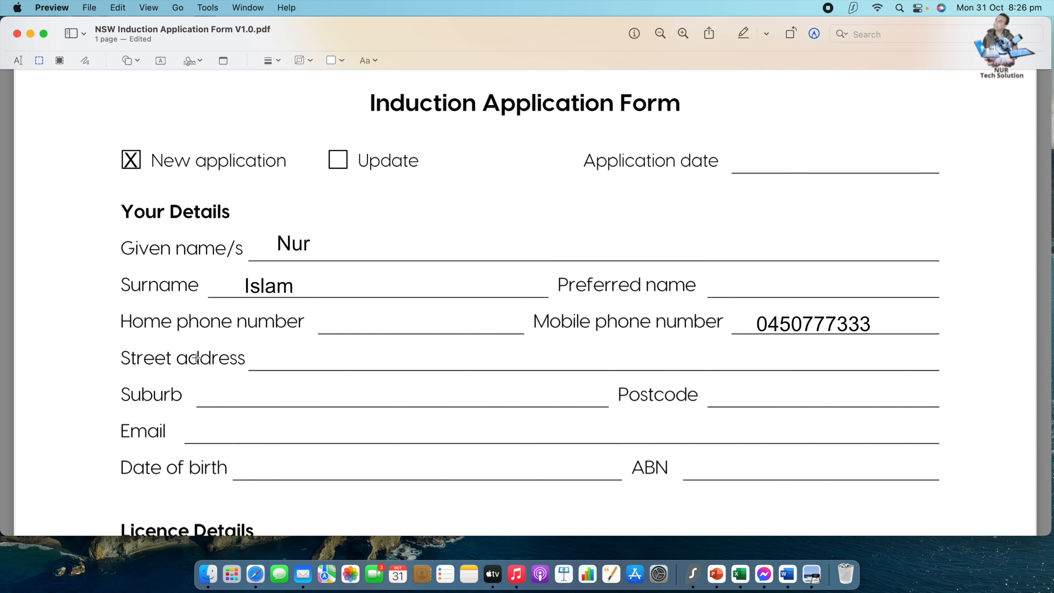
scroll(307, 364, down, 15)
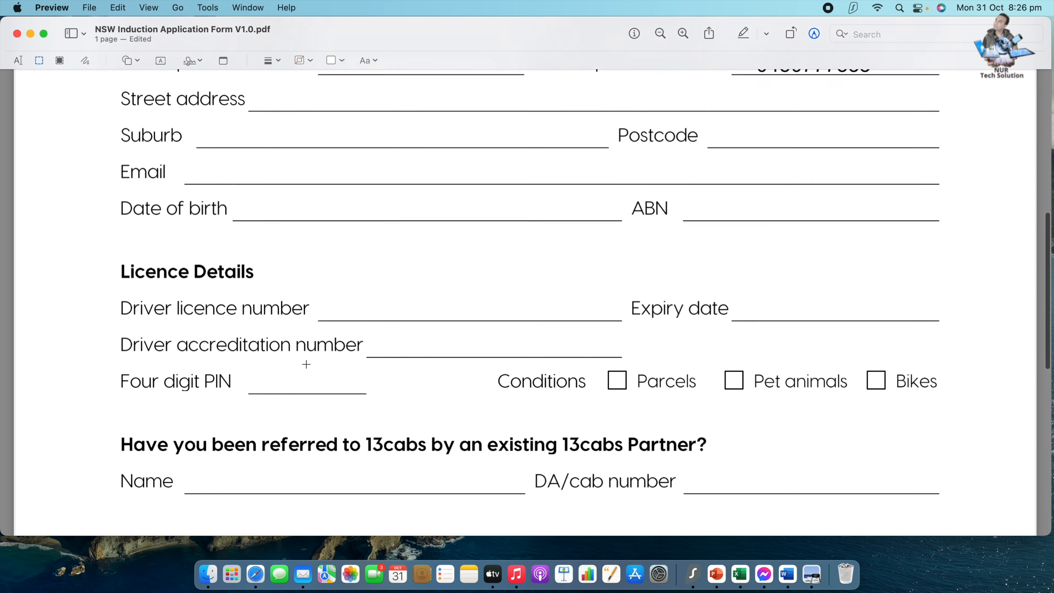
Scroll down to the Driver's signature section, make the window taller, and open the camera signature-capture panel.
scroll(306, 364, down, 10)
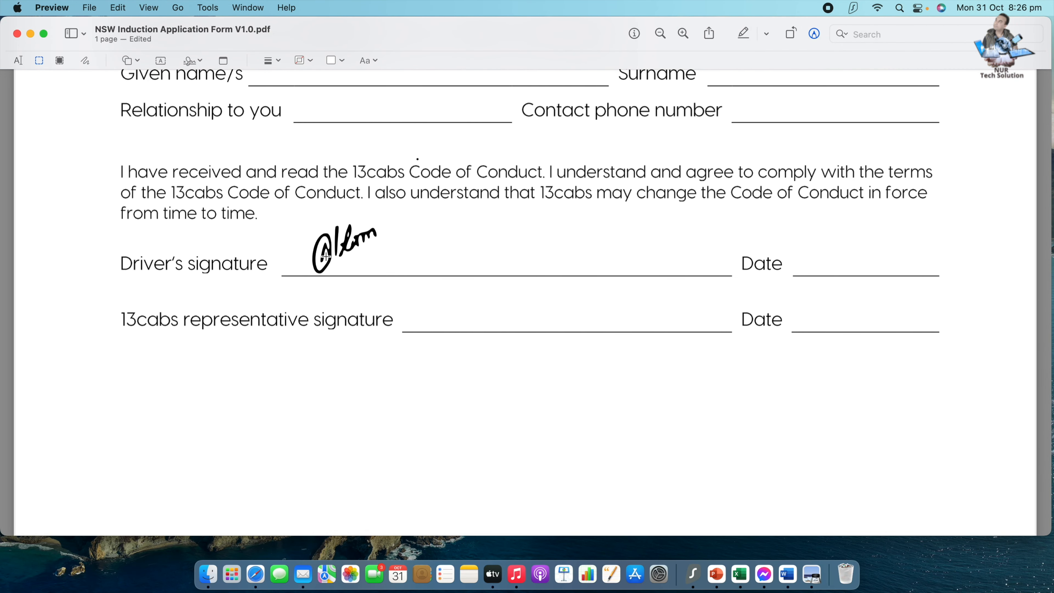
drag(472, 536, 477, 586)
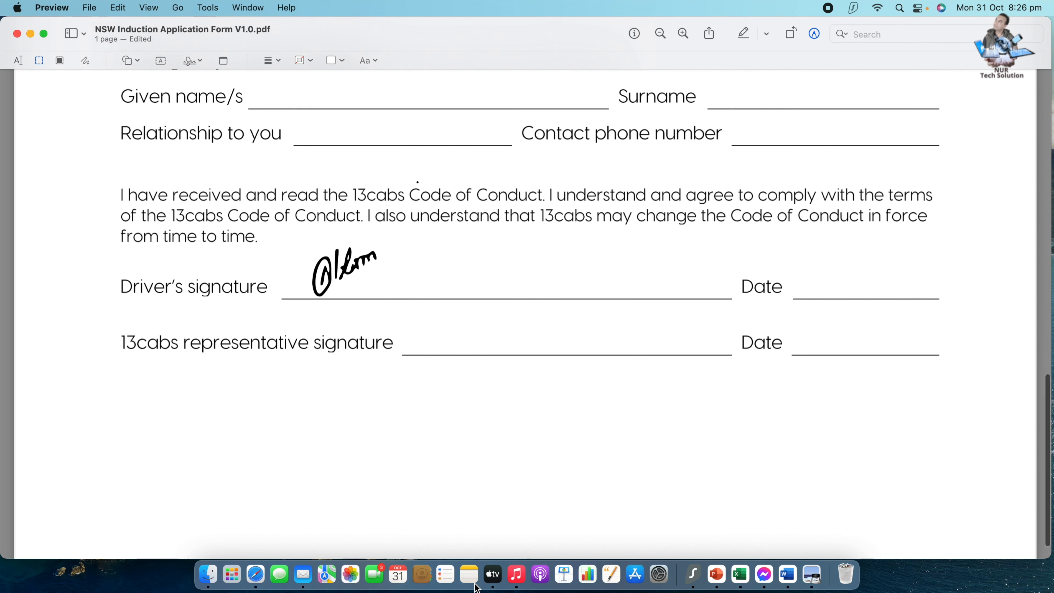
click(330, 283)
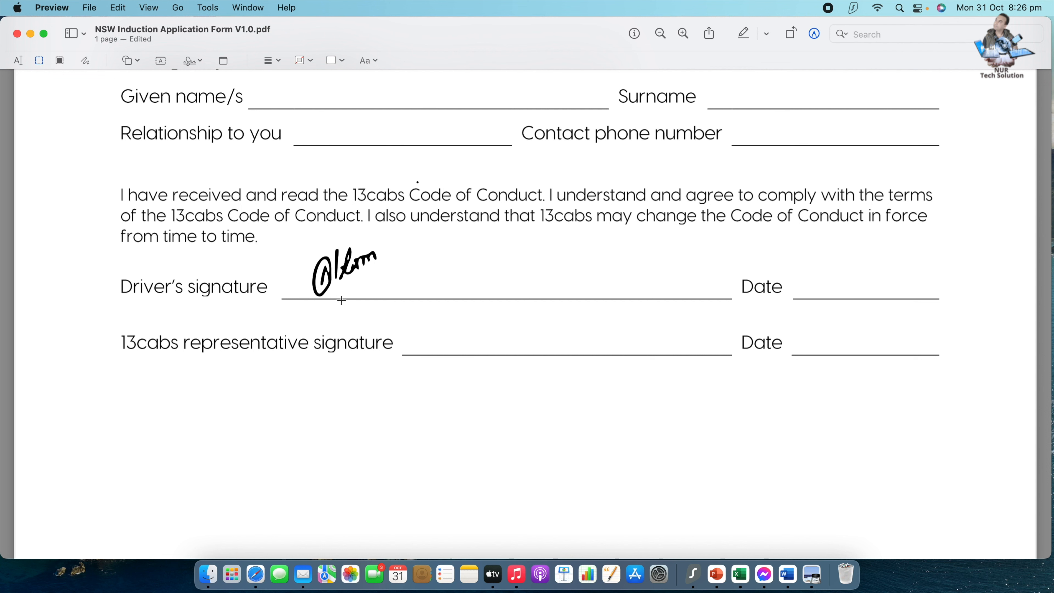
click(197, 61)
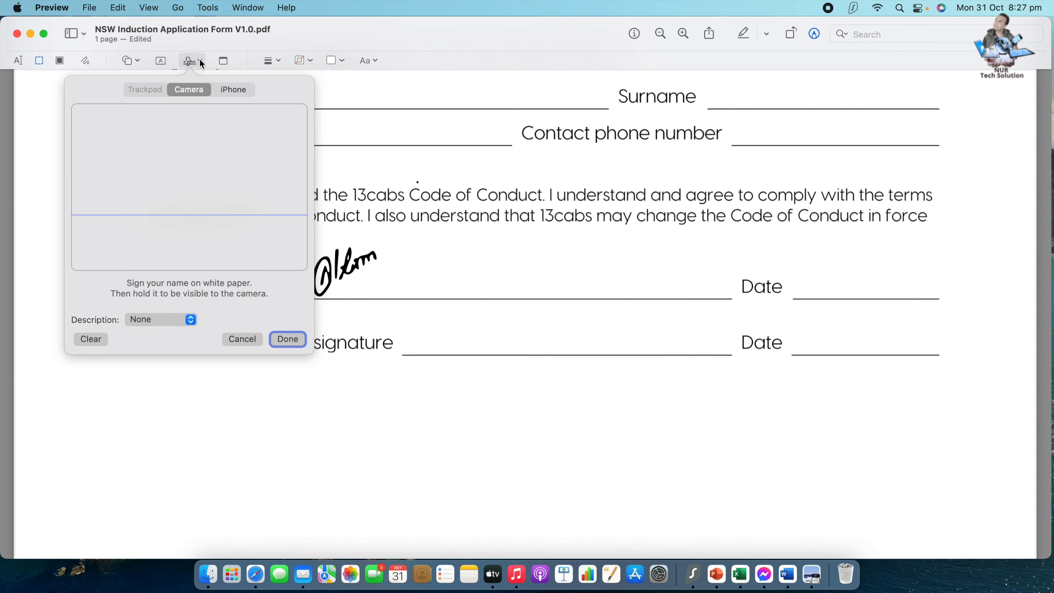